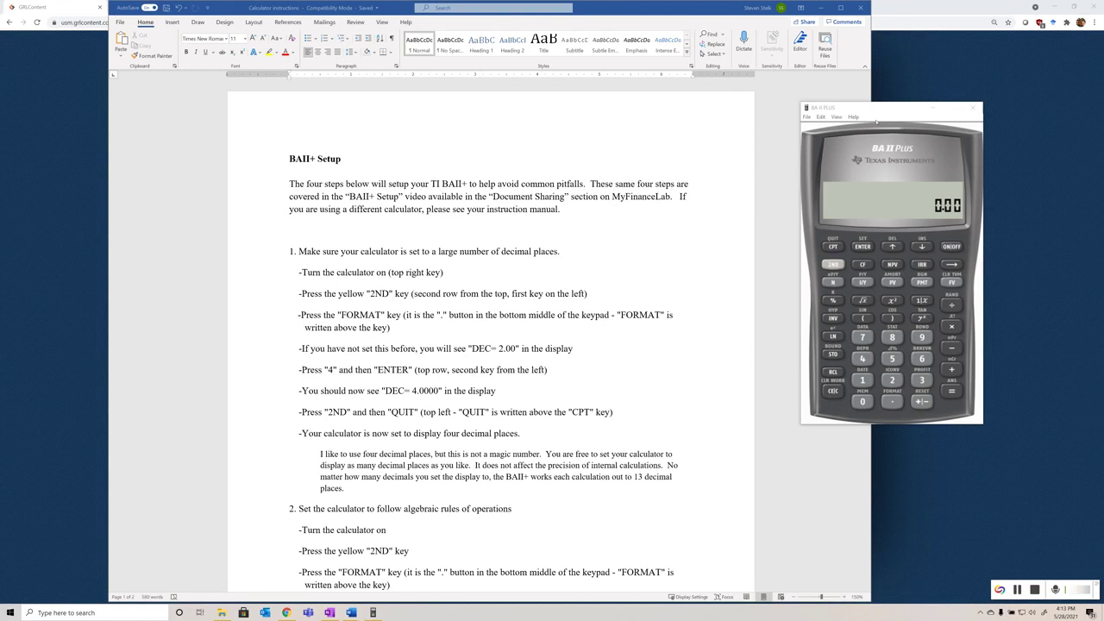
Turn the calculator off and back on, and move its window slightly nearer to the instructions document
click(951, 246)
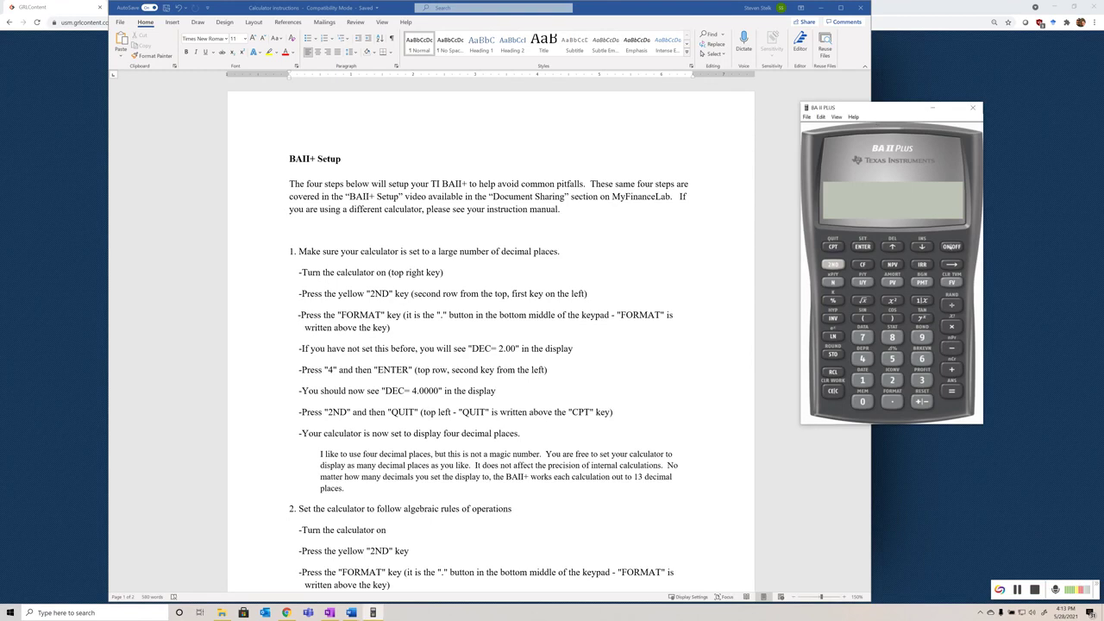
click(952, 248)
drag(903, 111, 888, 109)
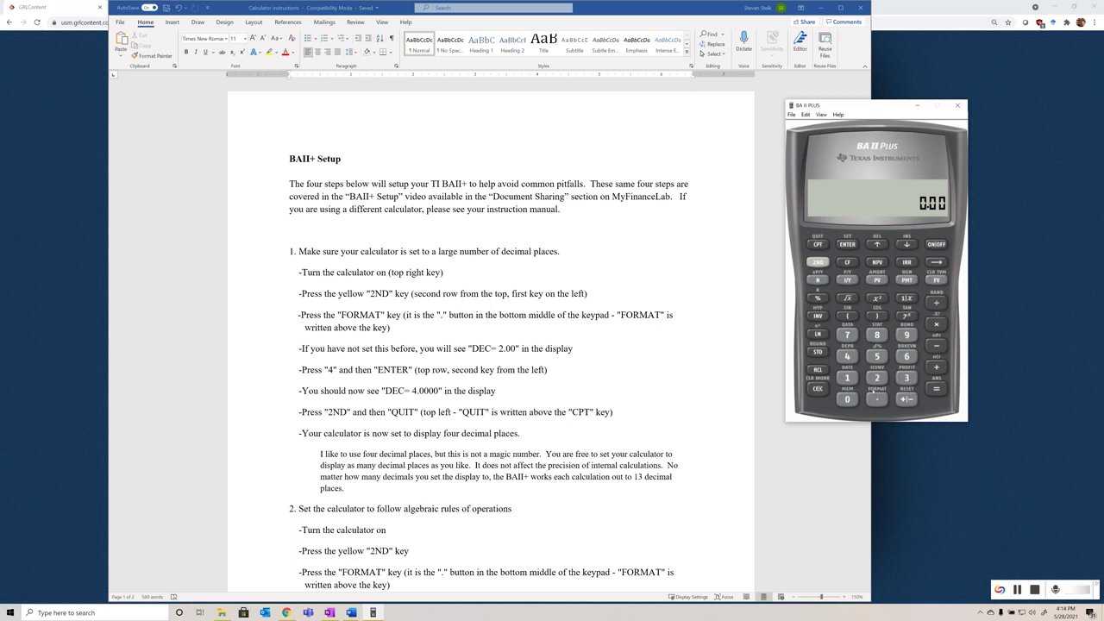
Set the calculator's display format to 4 decimal places
click(819, 263)
click(877, 400)
click(848, 356)
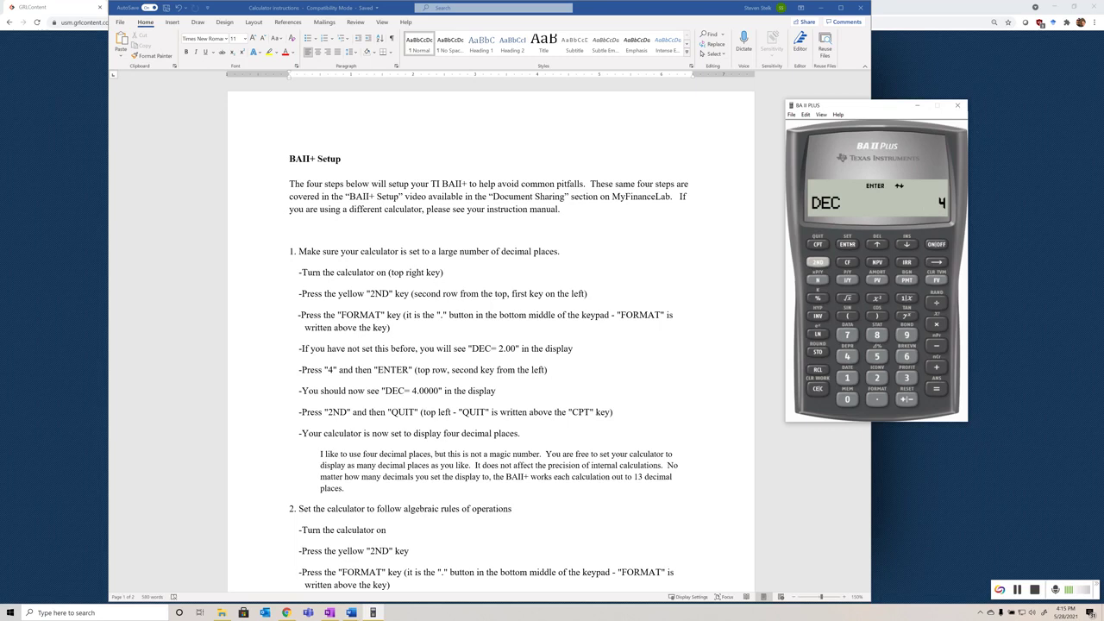
click(849, 244)
Go to the calculation method in the format settings and set it to AOS
click(906, 245)
click(906, 245)
click(906, 245)
click(817, 261)
click(847, 244)
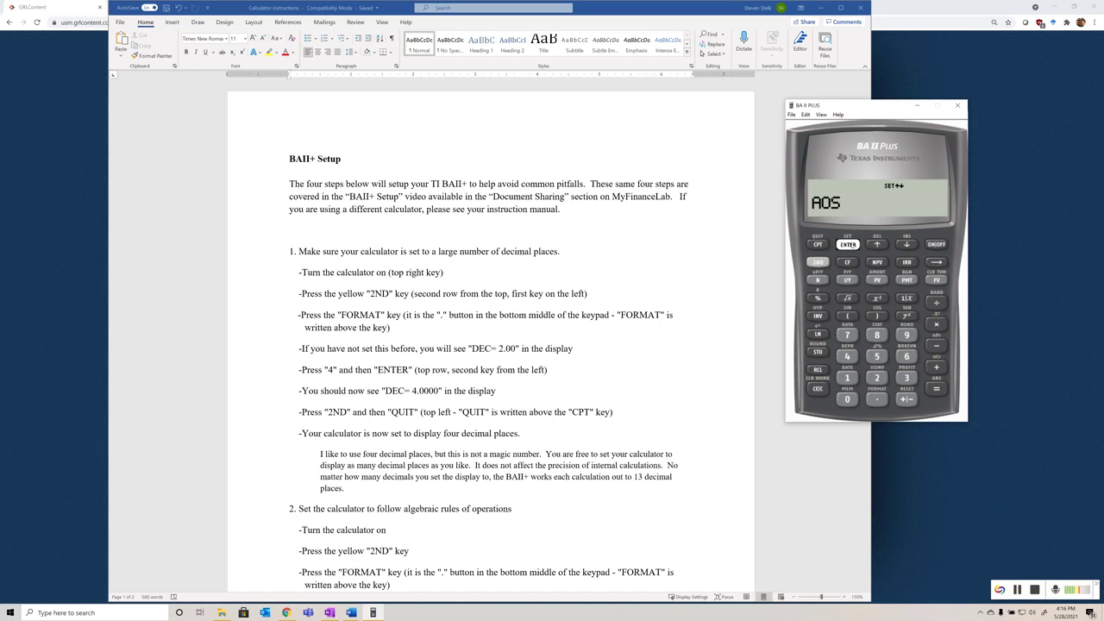
Toggle the calculation method to Chn and back to AOS, and leave the format settings
click(817, 261)
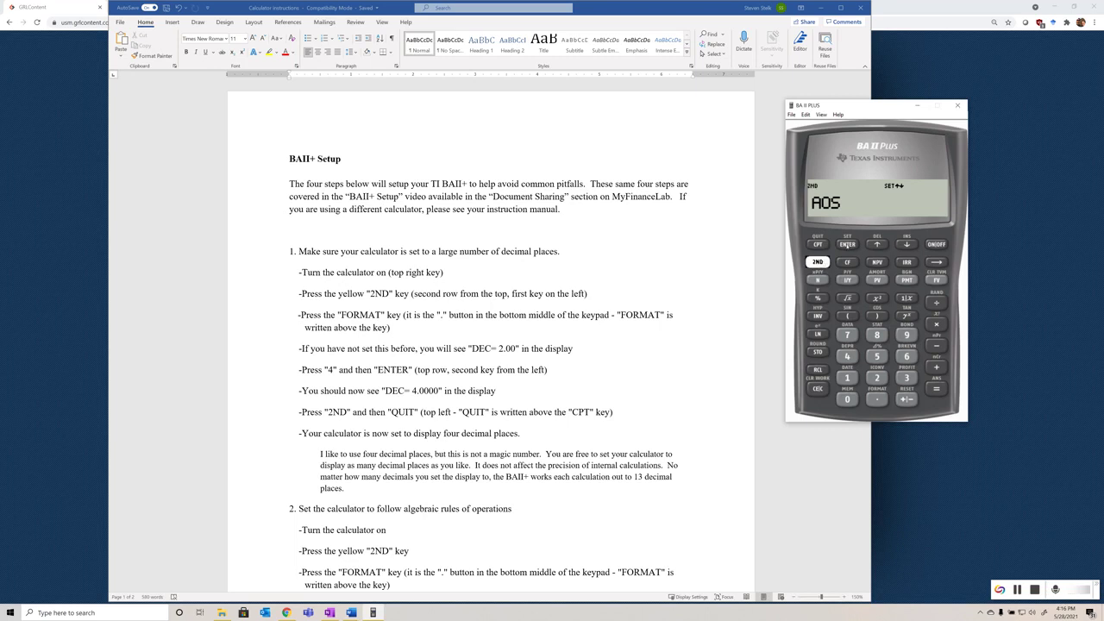
click(847, 245)
click(818, 261)
click(847, 244)
click(821, 391)
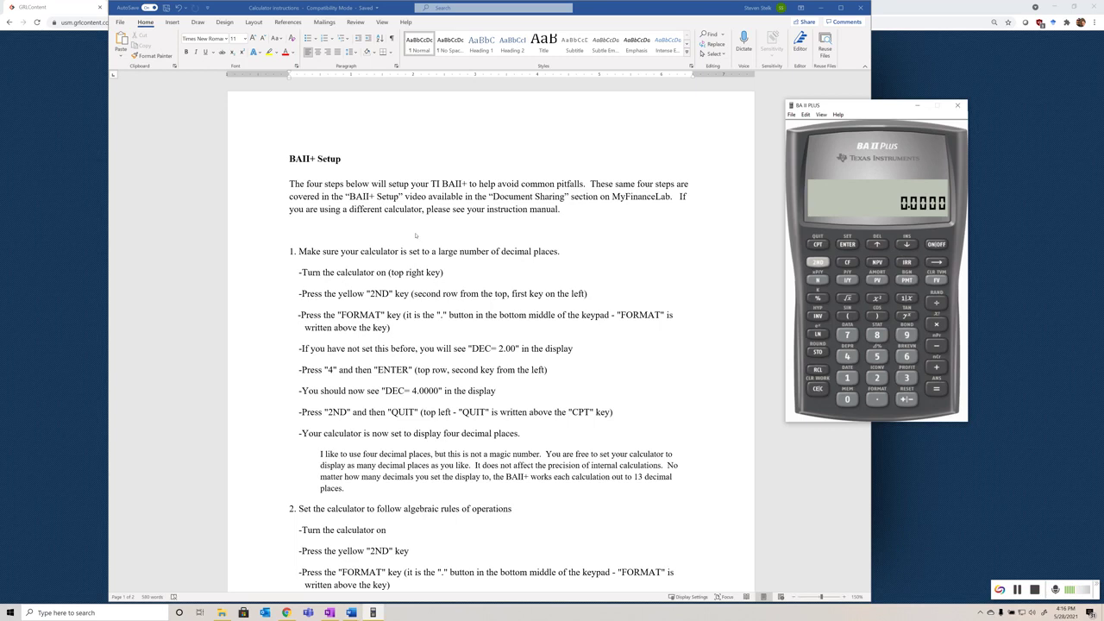
Go to section 3 of the instructions and check the calculator's payments-per-year (P/Y) setting
scroll(441, 280, down, 10)
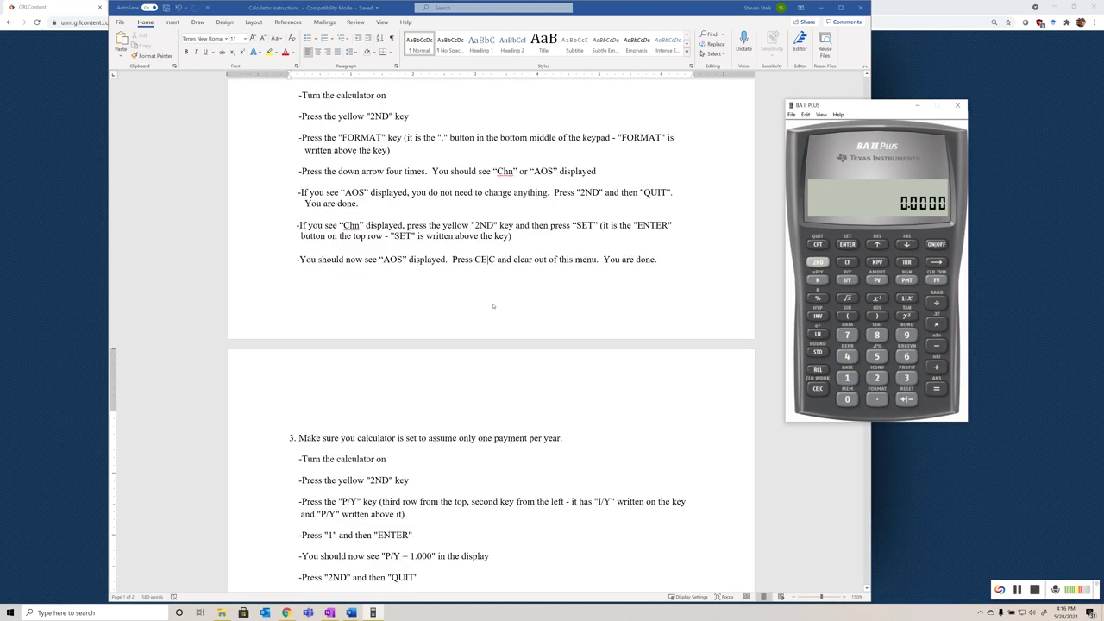
scroll(497, 302, down, 4)
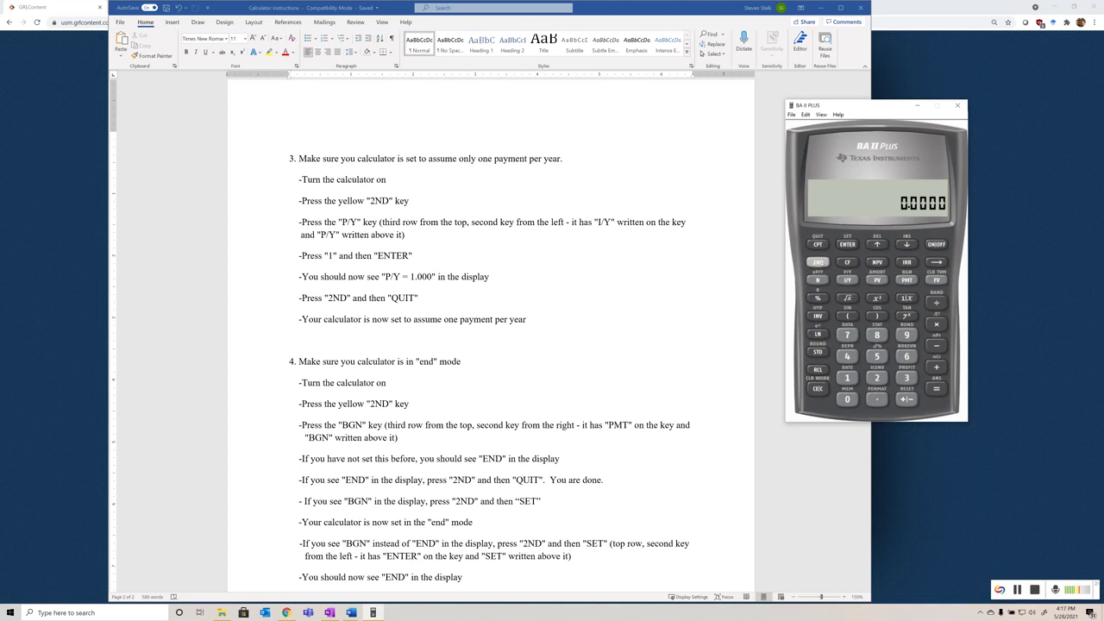
click(817, 263)
click(848, 281)
click(821, 393)
Open the calculator's payment timing setting, switch it from END to BGN mode, and leave the setting
scroll(419, 325, down, 2)
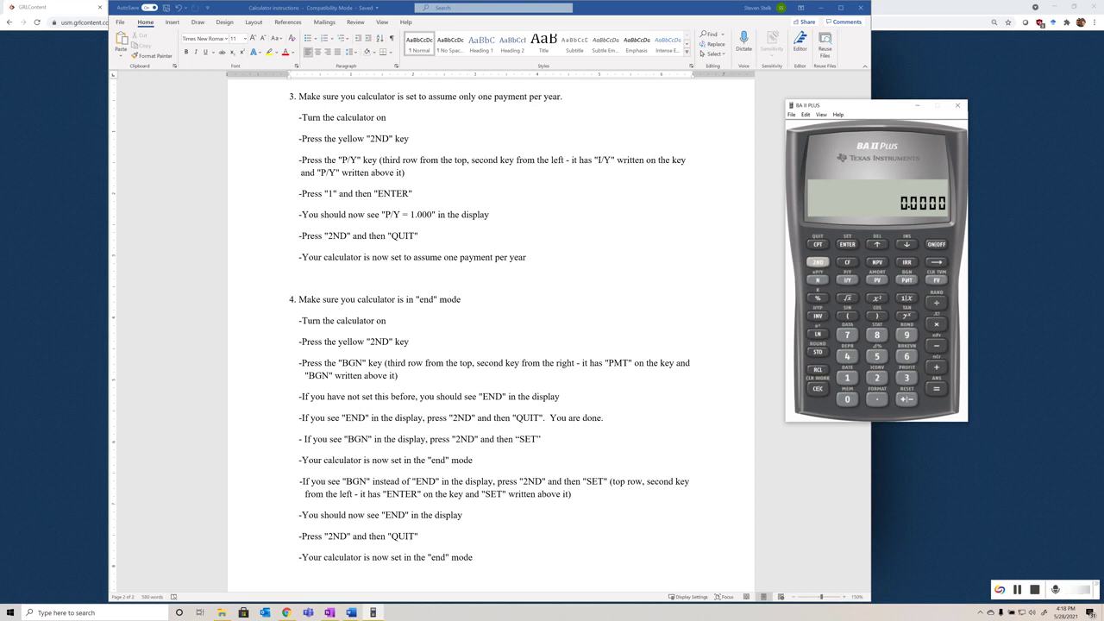
click(817, 261)
click(907, 279)
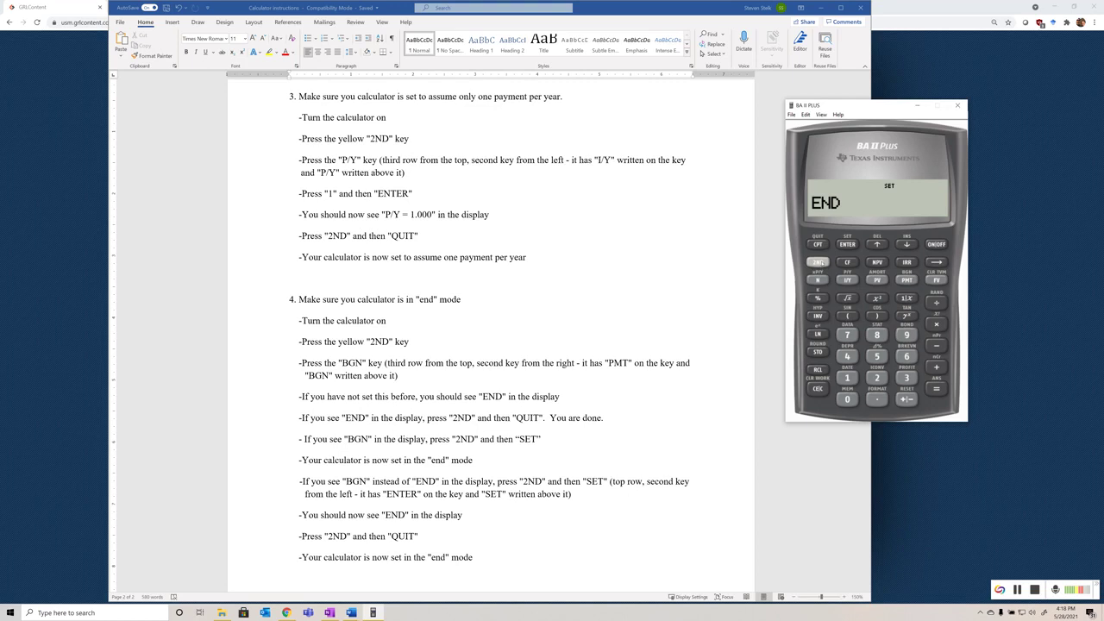
click(819, 263)
click(847, 246)
click(818, 388)
Set the payment timing back to END mode and return to the calculator's standard display
click(817, 261)
click(907, 279)
key(Return)
click(819, 388)
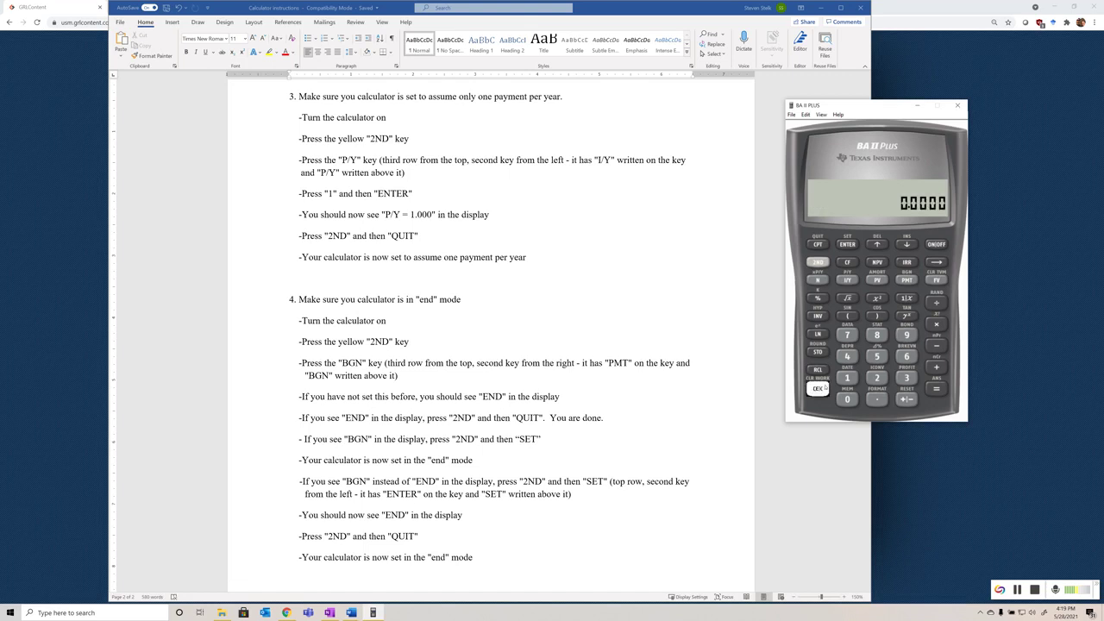